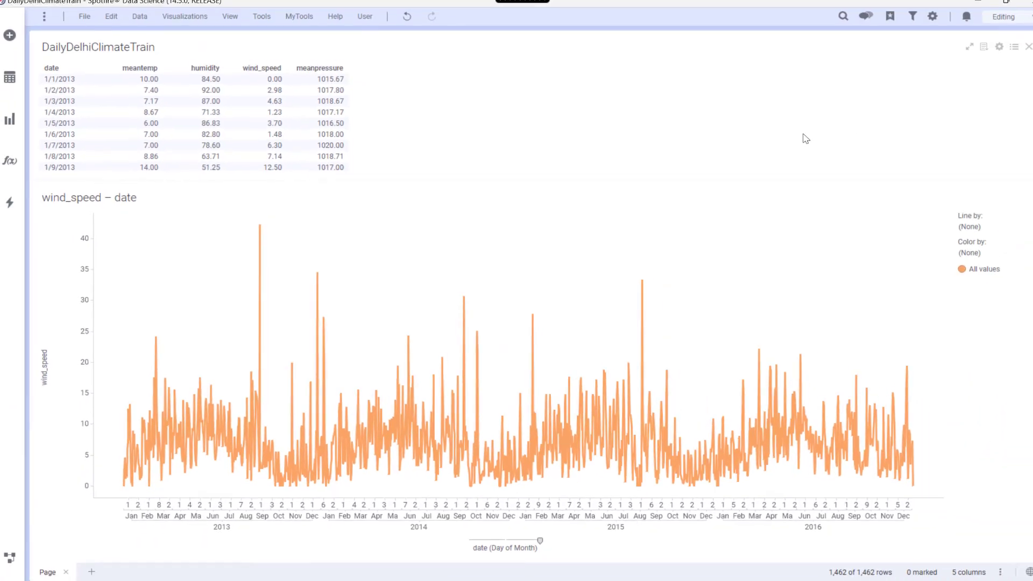
- Start Time series resampling on DailyDelhiClimateTrain, with date as the index column
left_click(15, 165)
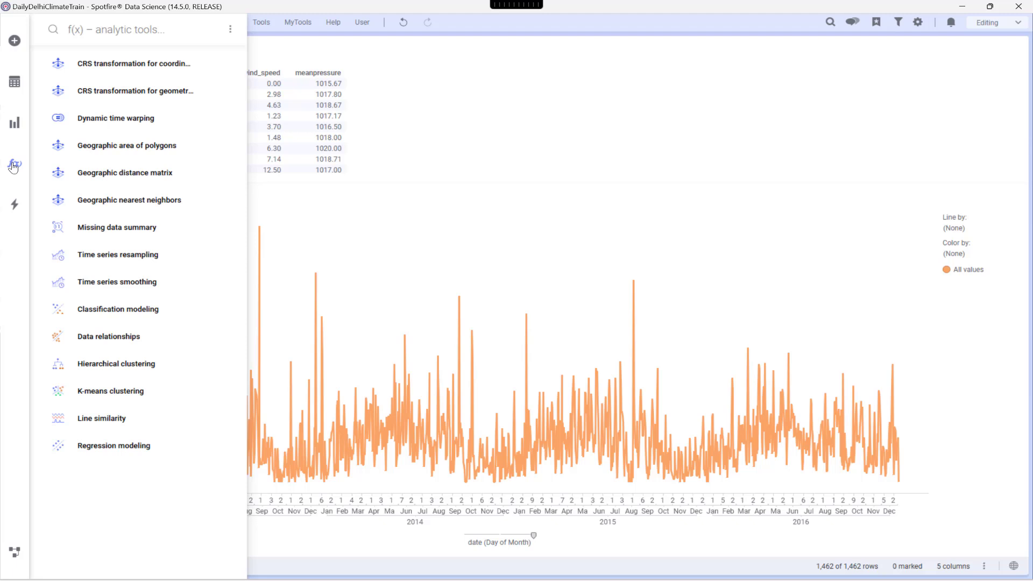
left_click(169, 262)
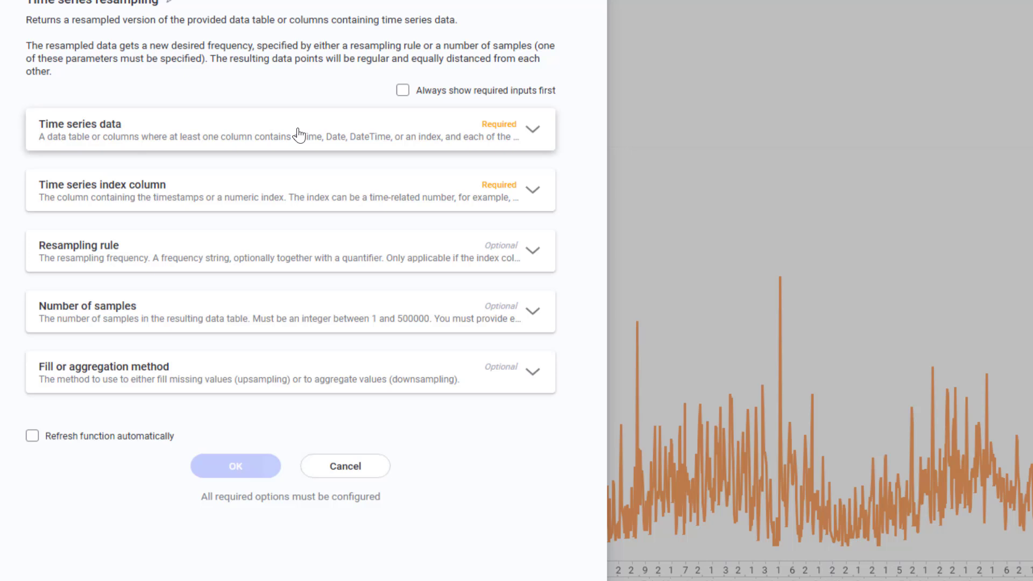
left_click(300, 134)
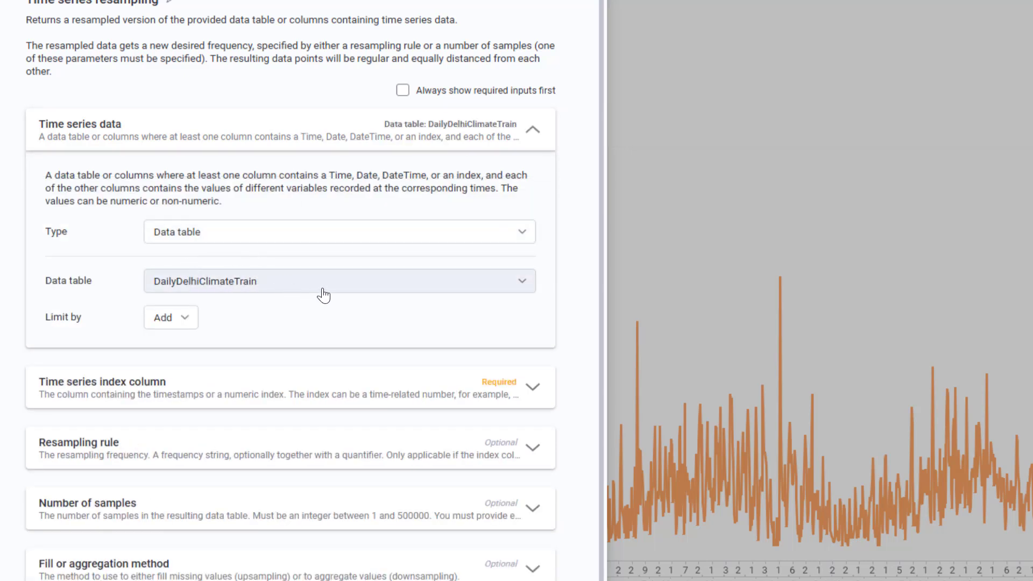
left_click(264, 388)
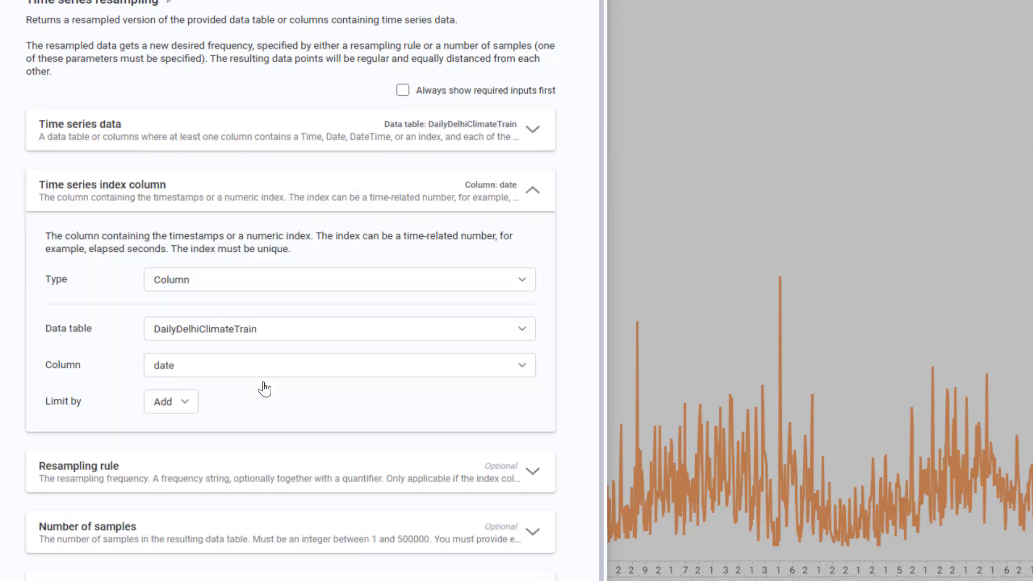
left_click(263, 379)
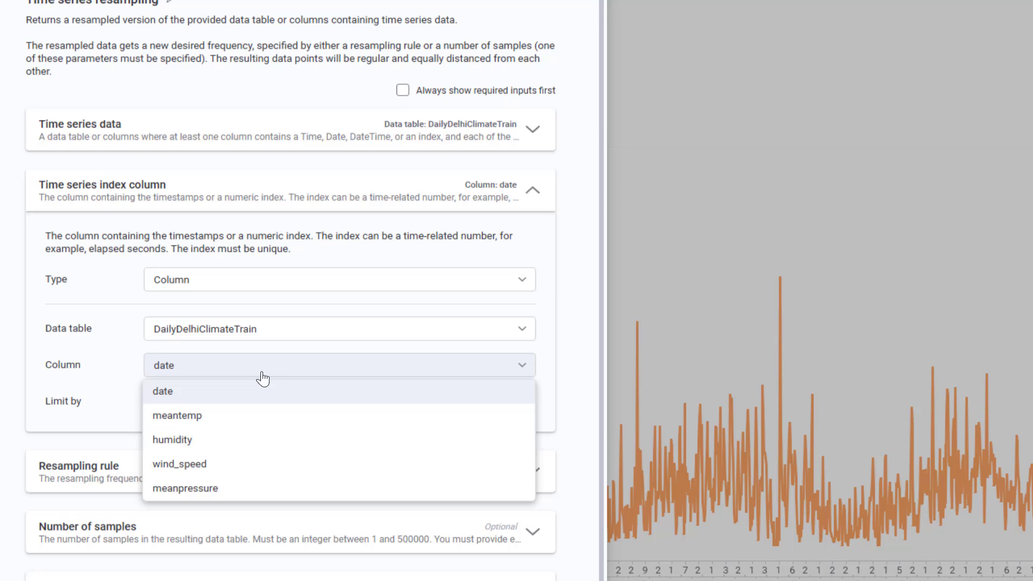
left_click(263, 378)
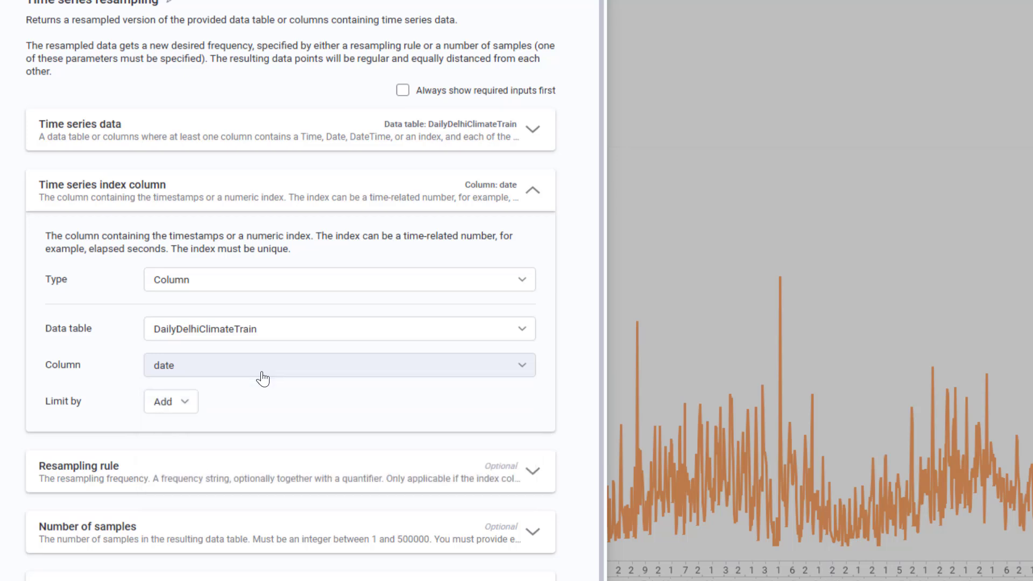
- Set the resampling rule to weekly by entering wk
left_click(212, 468)
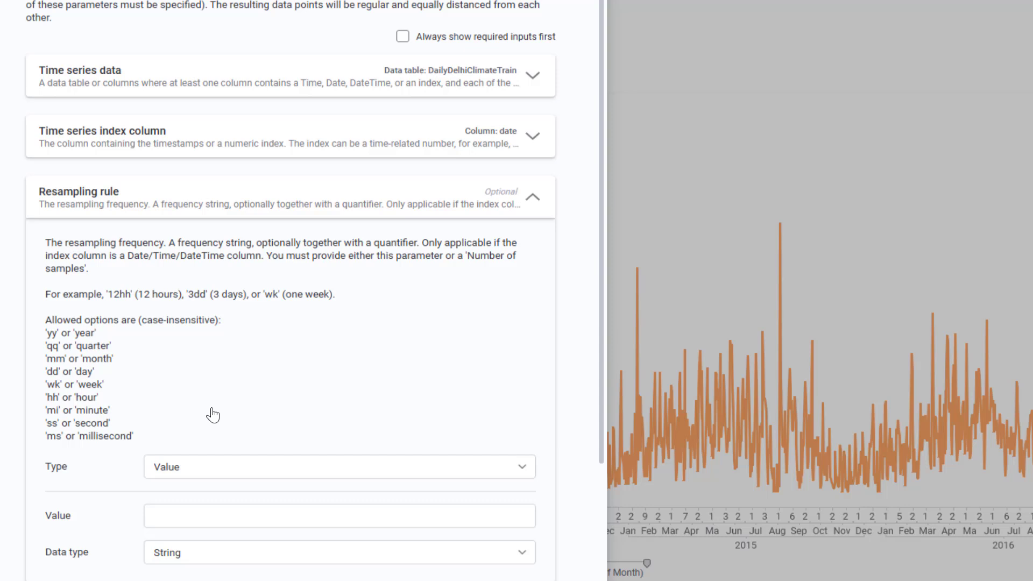
scroll(208, 368, "down", 4)
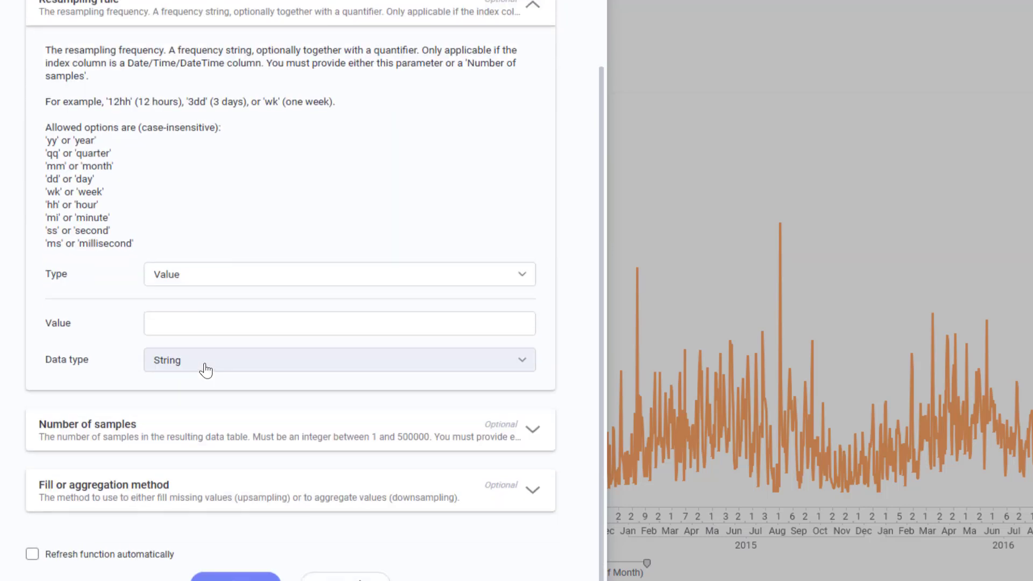
left_click(242, 317)
type("wk")
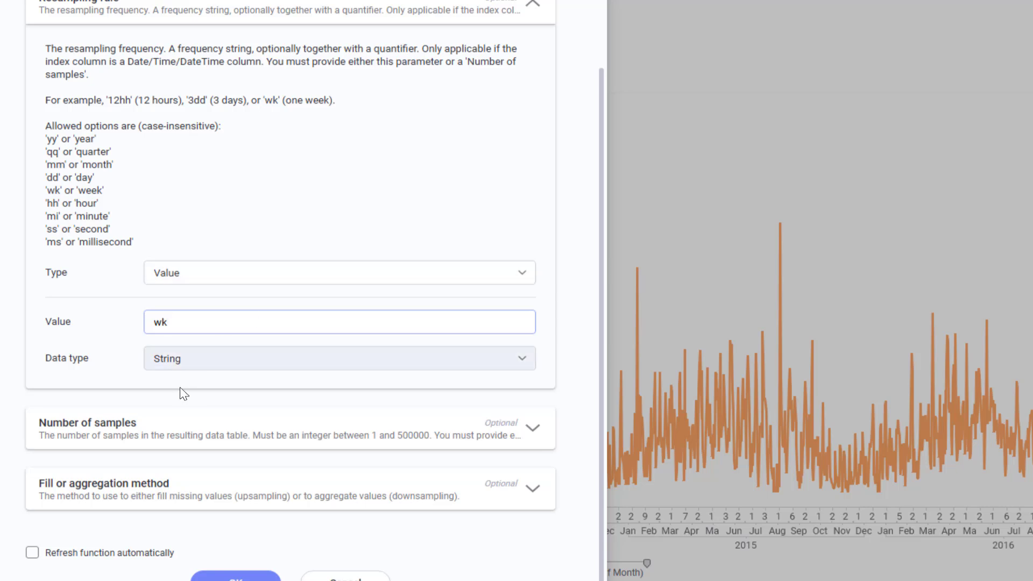
left_click(164, 426)
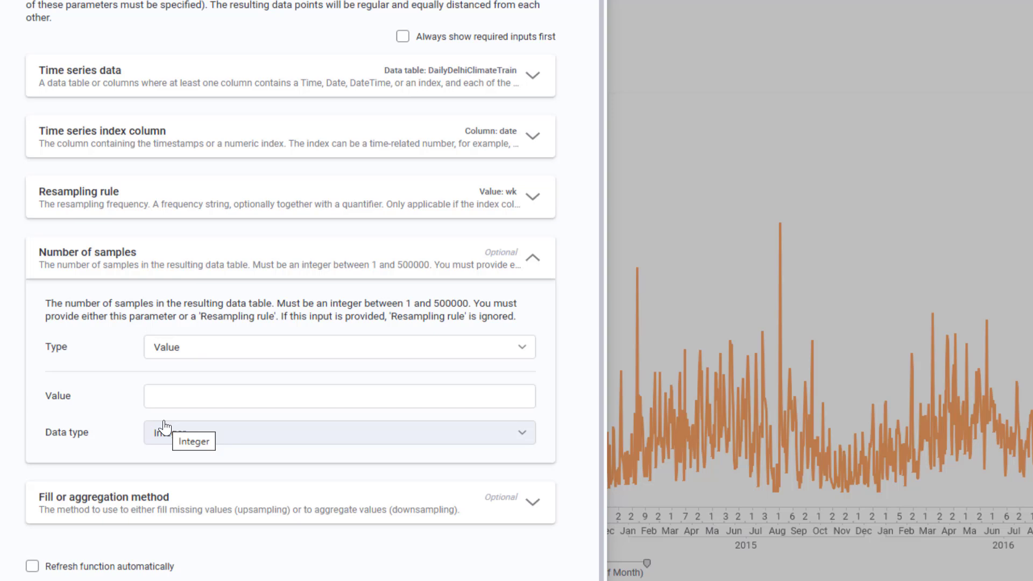
- Set the fill or aggregation method to mean
scroll(290, 323, "down", 1)
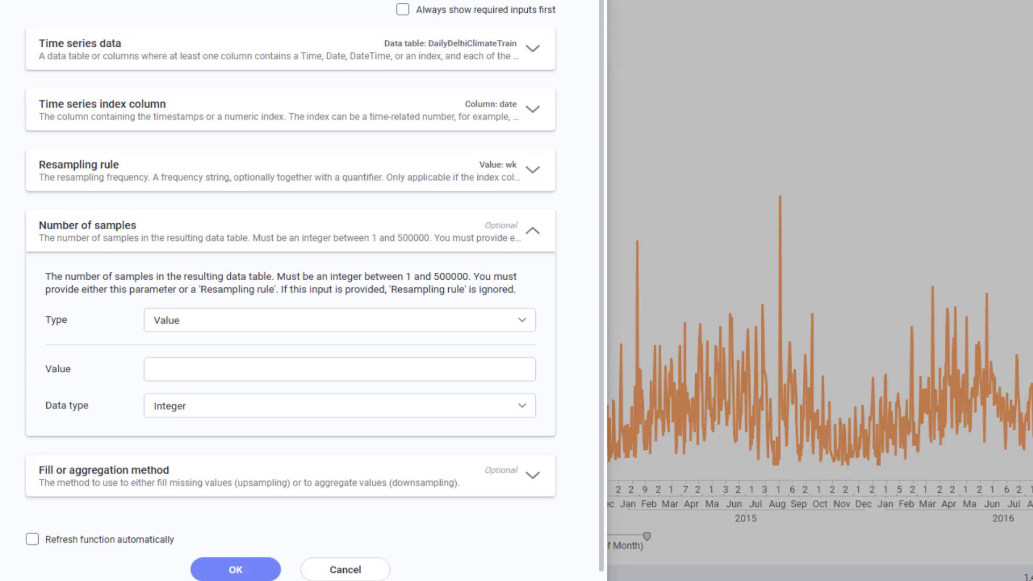
left_click(288, 474)
scroll(285, 469, "down", 5)
left_click(291, 413)
type("mean")
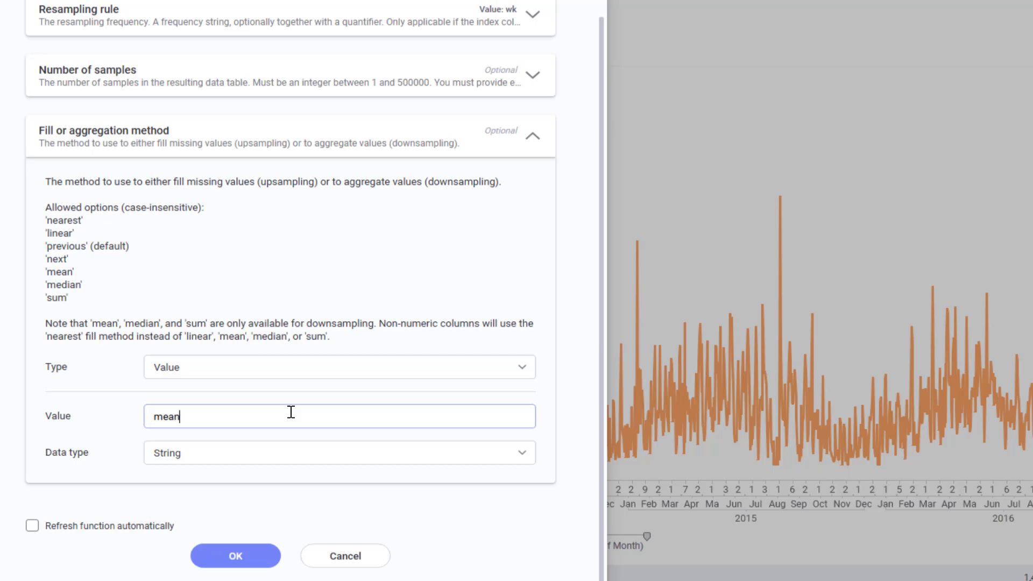
- Run the weekly mean resampling and add the result as the new table 'Resampled time series'
left_click(232, 557)
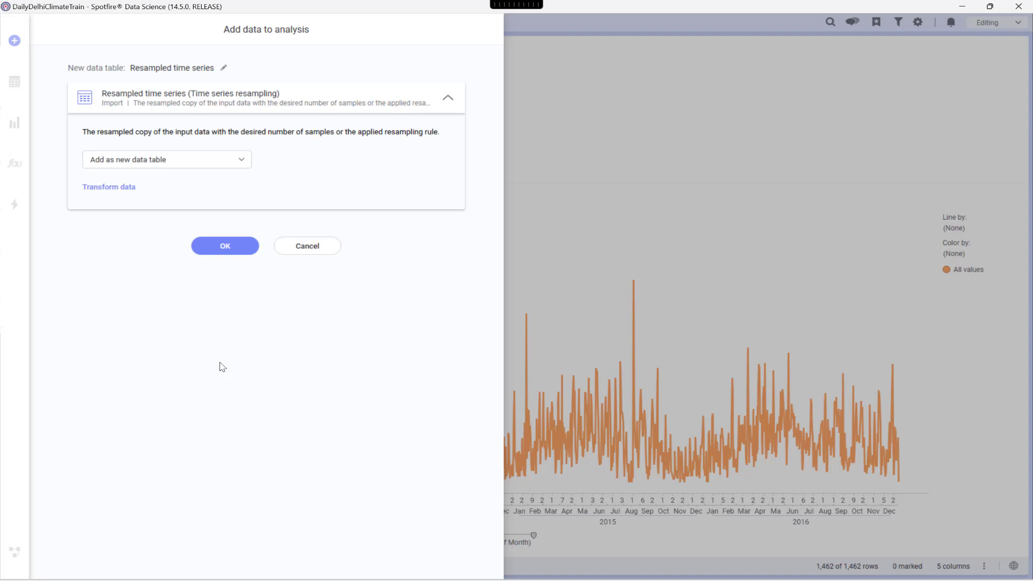
left_click(225, 246)
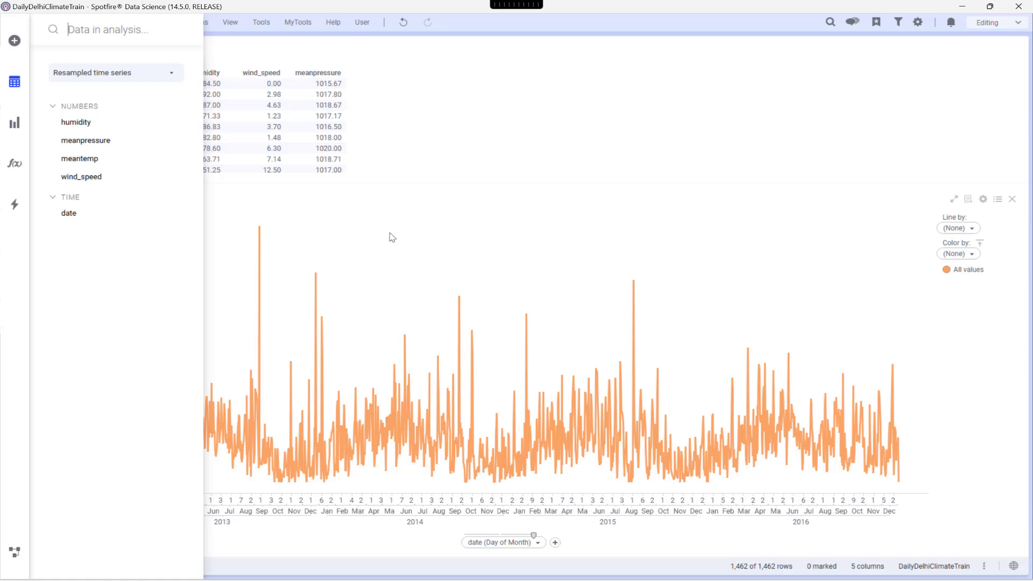
- Add a table of the resampled data and dock it beside the original table
left_click(436, 233)
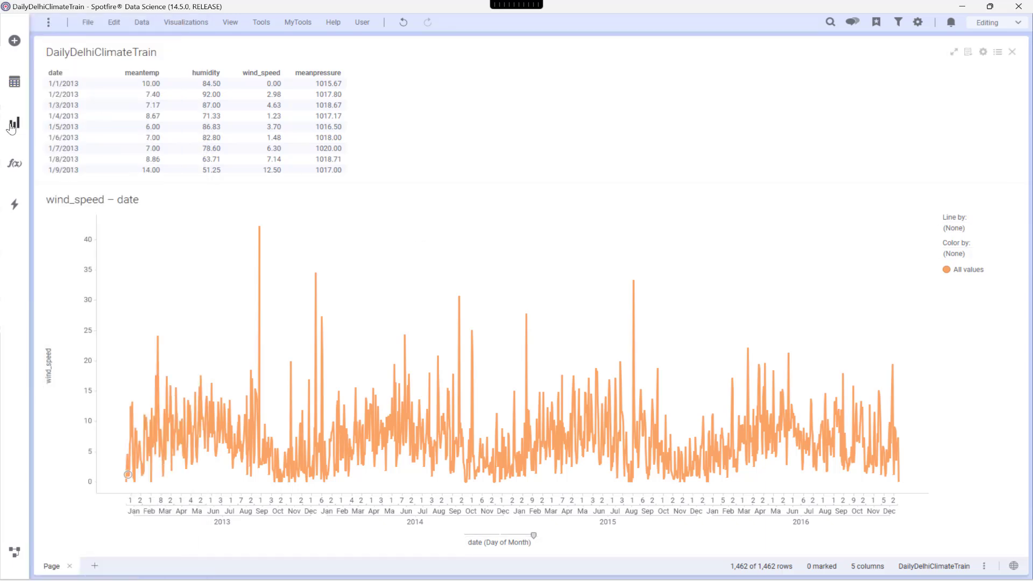
left_click(14, 123)
left_click(77, 63)
left_click_drag(555, 183, 806, 83)
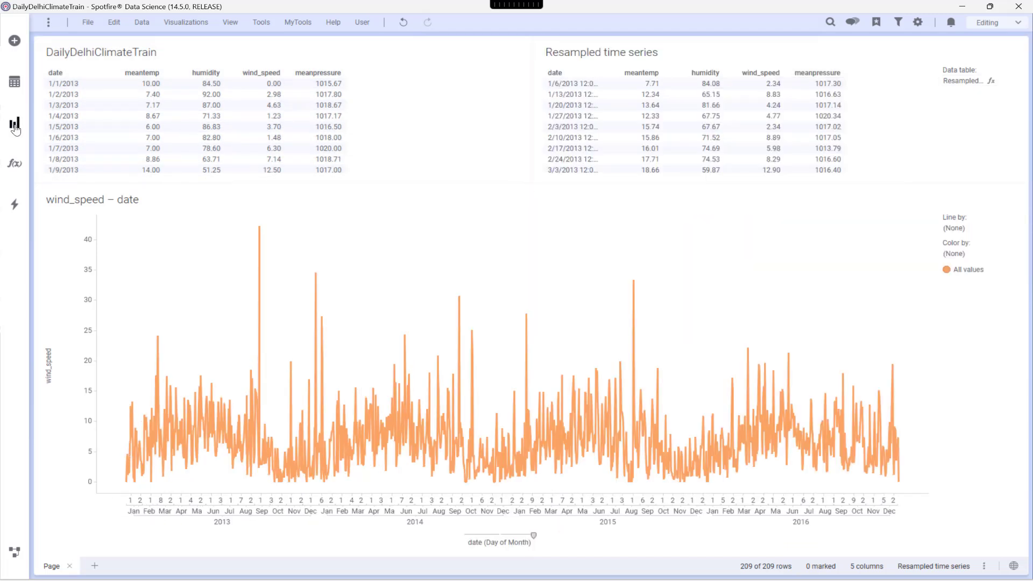
- Add a new line chart below the wind_speed chart, with the date axis by day of month
left_click(14, 123)
left_click(145, 240)
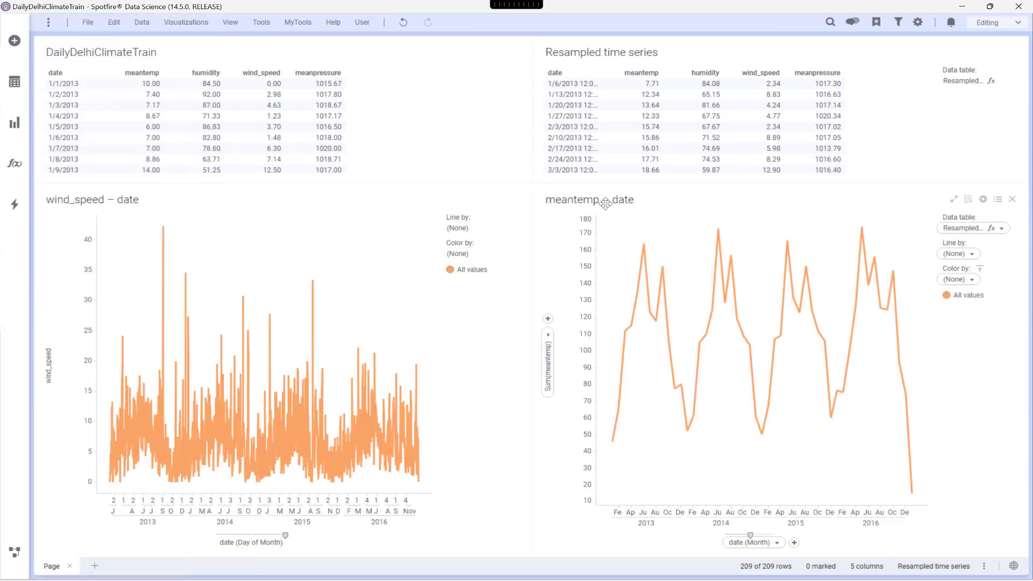
mouse_move(605, 199)
left_mouse_down()
mouse_move(335, 426)
mouse_move(299, 491)
left_mouse_up()
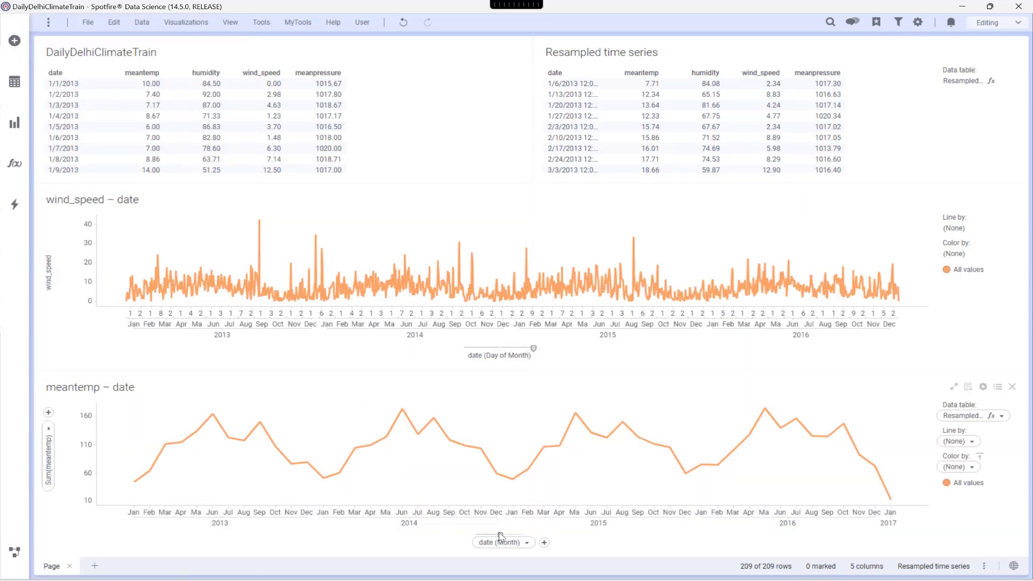
left_click_drag(503, 535, 557, 532)
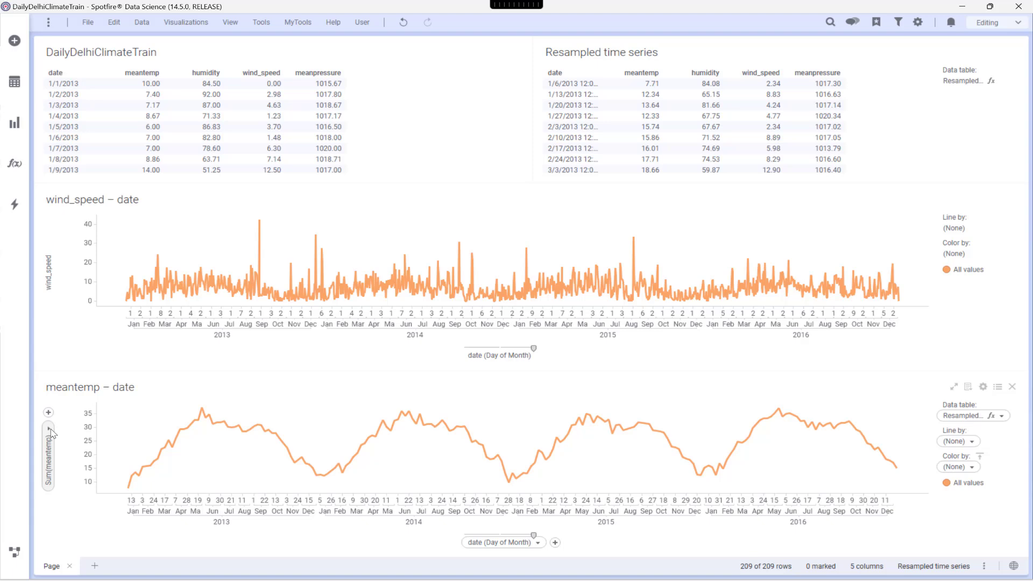
- Plot unaggregated wind_speed on the new chart's Y axis and colour its line blue
left_click(48, 452)
left_click(81, 414)
left_click(259, 376)
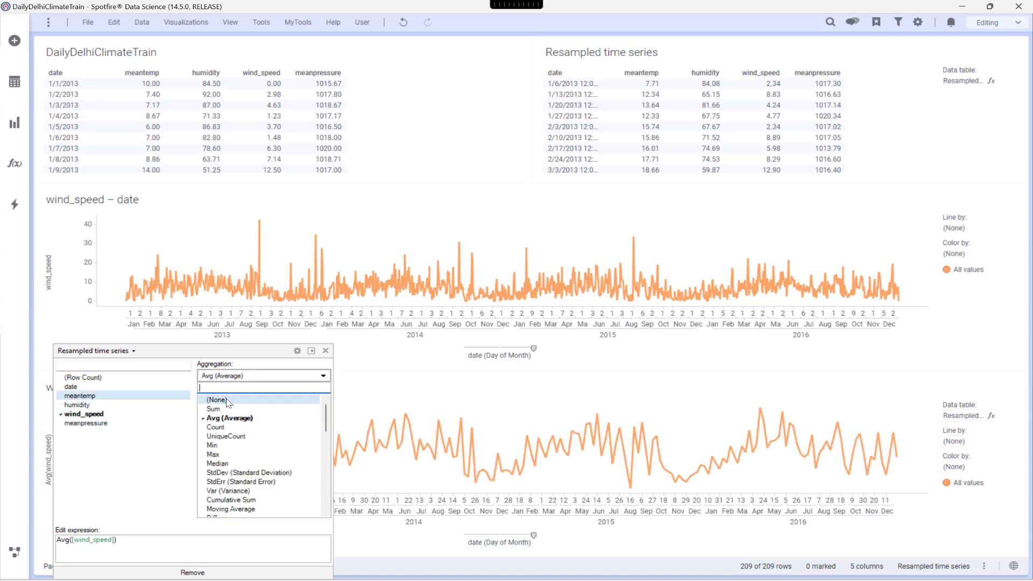
left_click(226, 385)
left_click(419, 403)
left_click(947, 482)
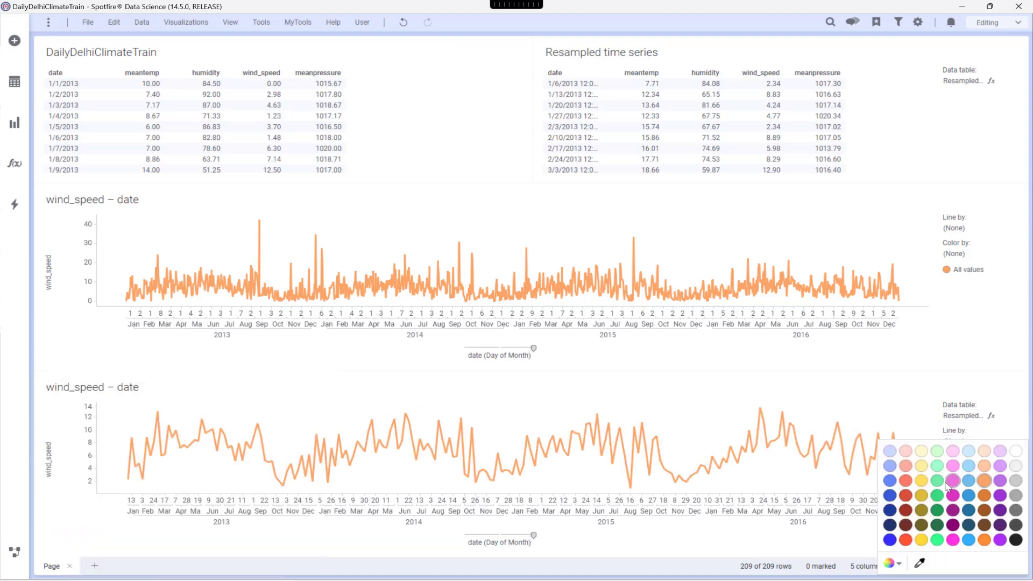
left_click(890, 502)
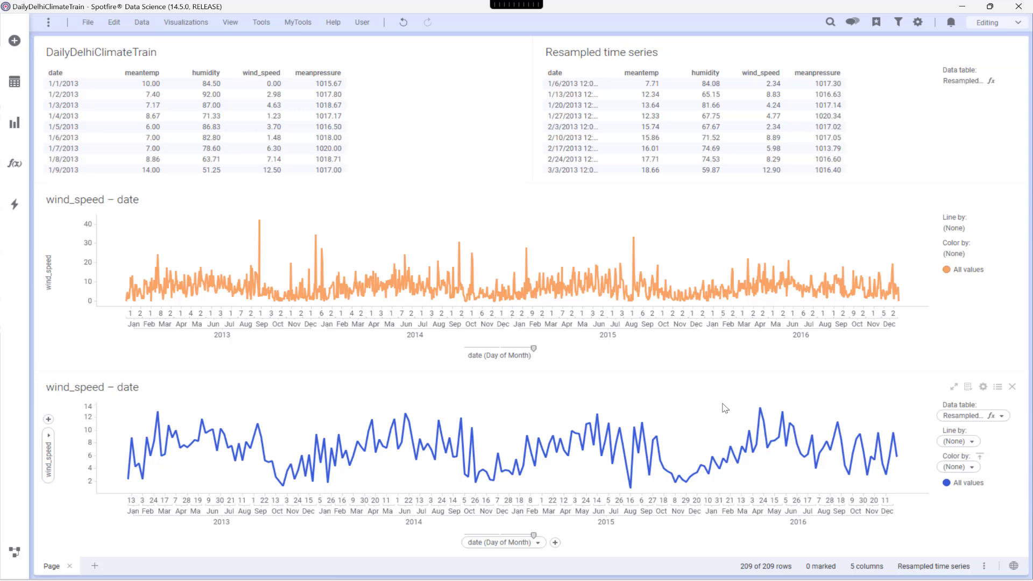